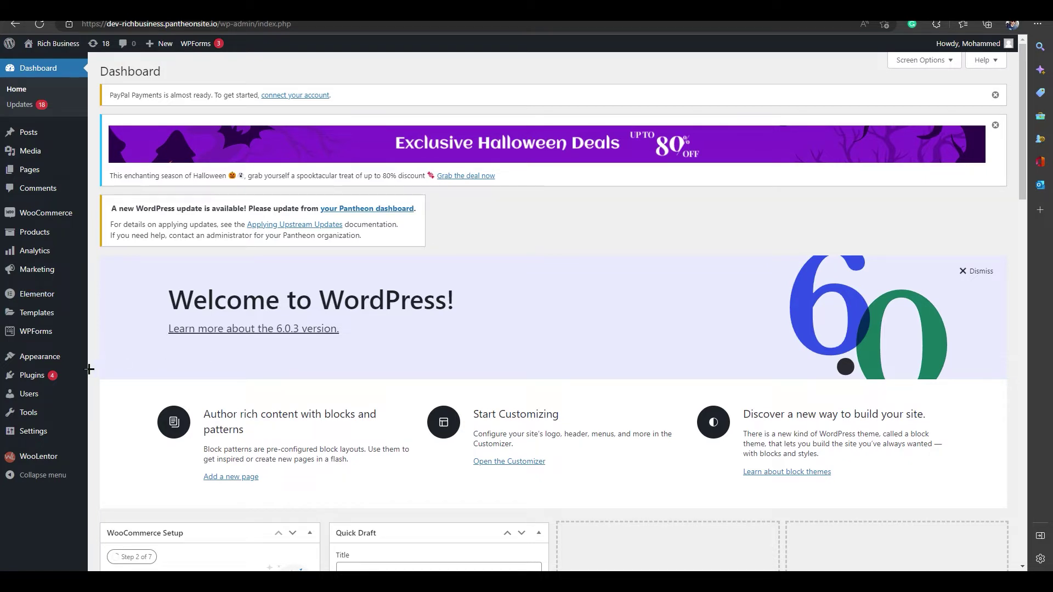
Search Add Plugins for 'bitcoin' and browse the cryptocurrency payment plugin results.
{"action": "mouse_move", "coordinate": [51, 378]}
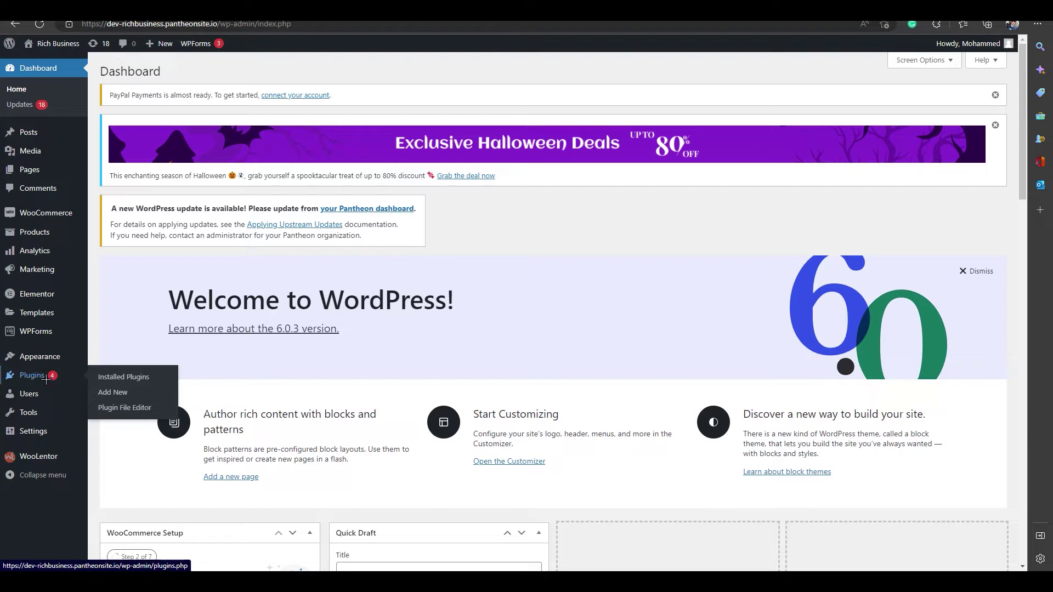
{"action": "left_click", "coordinate": [124, 391]}
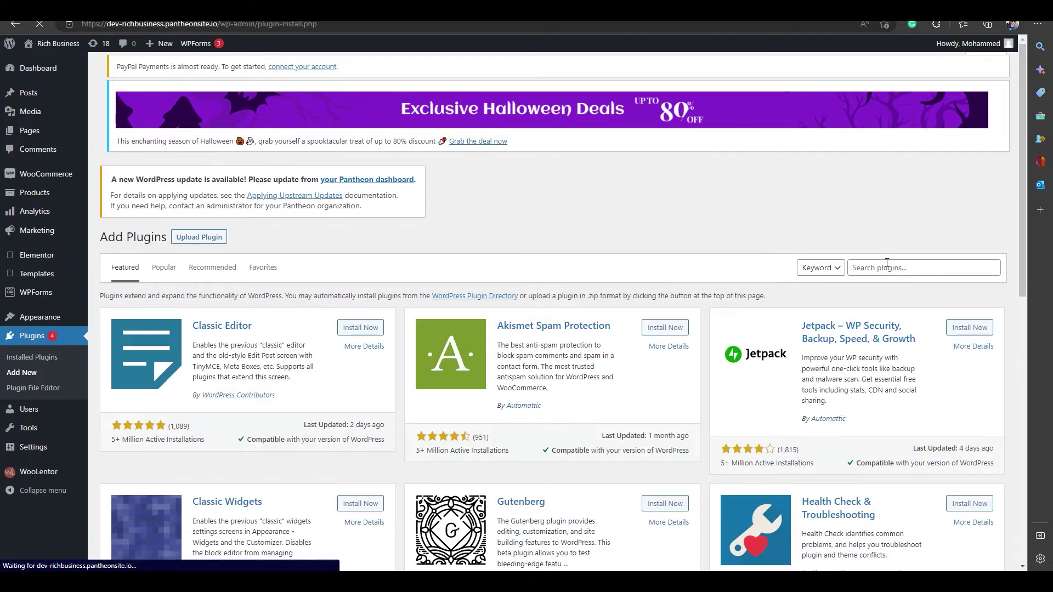
{"action": "left_click", "coordinate": [889, 267]}
{"action": "type", "text": "bitcoin"}
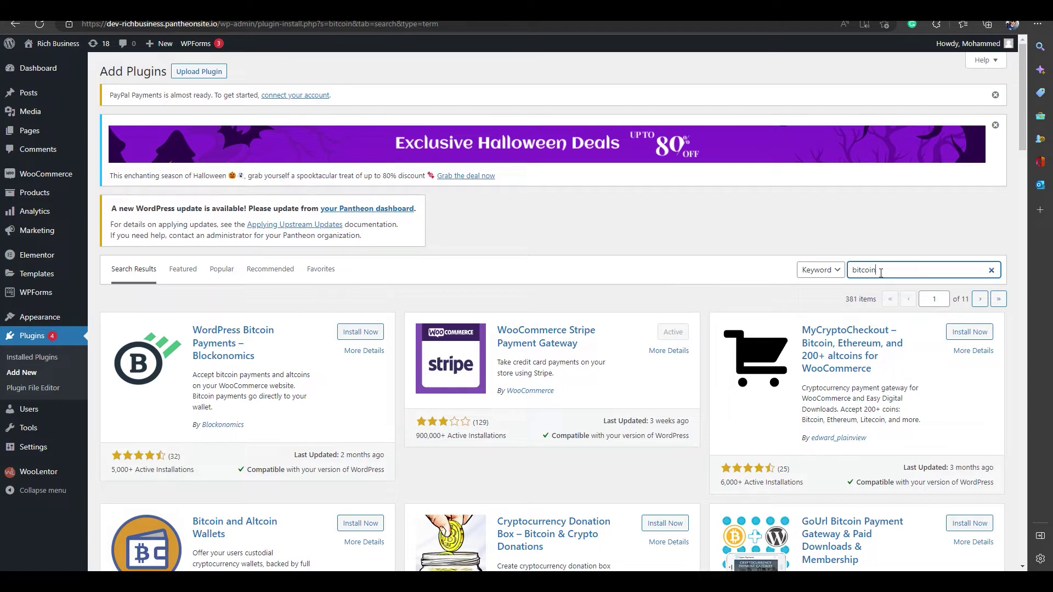
{"action": "scroll", "coordinate": [351, 329], "scroll_direction": "down", "scroll_amount": 5}
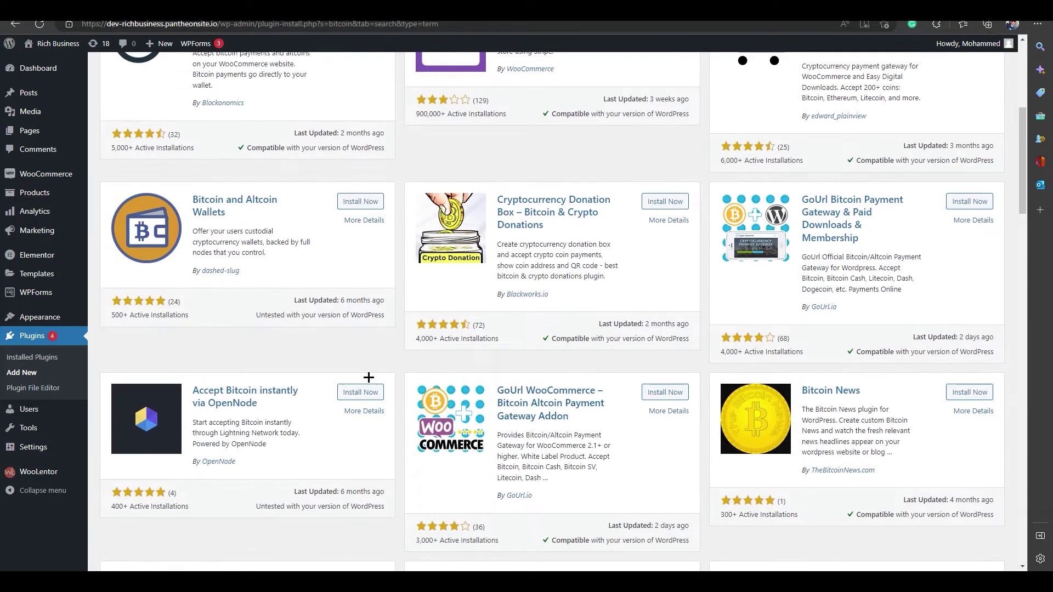
{"action": "scroll", "coordinate": [480, 356], "scroll_direction": "up", "scroll_amount": 3}
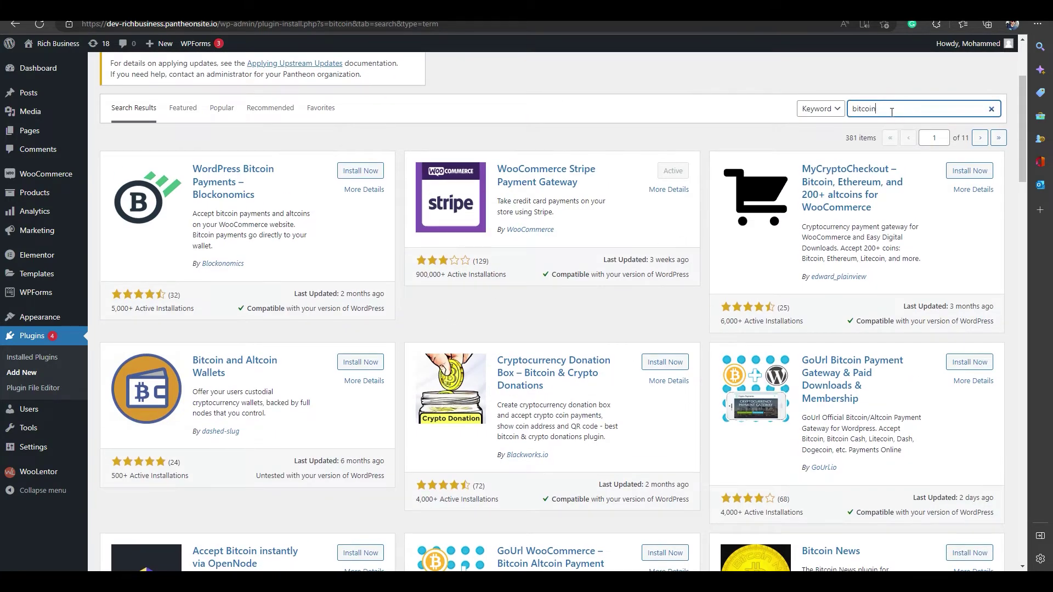
{"action": "left_click_drag", "start_coordinate": [890, 112], "coordinate": [807, 111]}
Search the plugin directory for COINBASE using the saved suggestion.
{"action": "type", "text": "coin"}
{"action": "key", "text": "Down"}
{"action": "key", "text": "Return"}
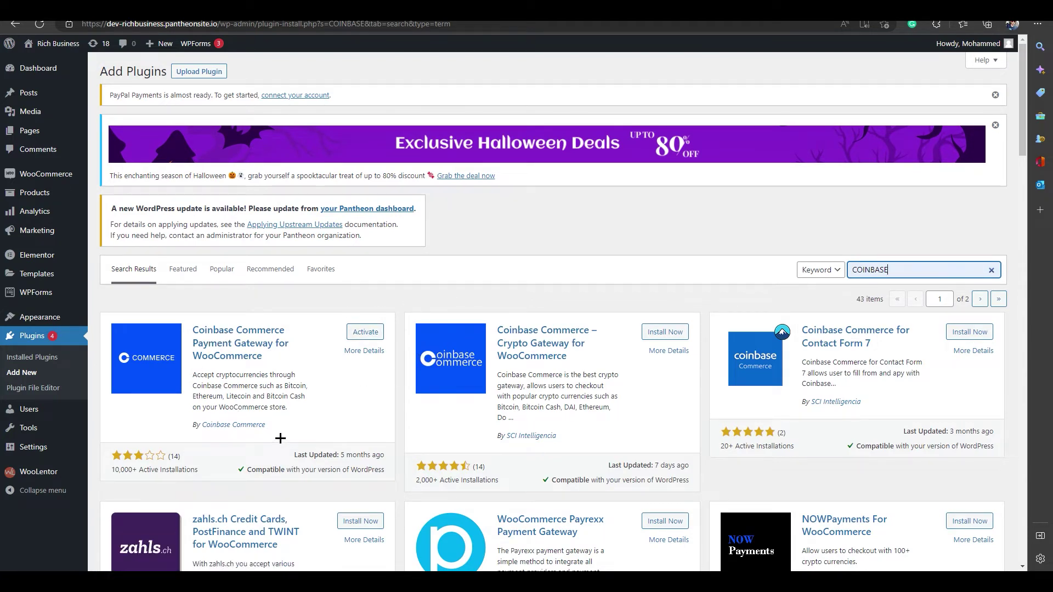
Compare the result authors and activate Coinbase Commerce Payment Gateway for WooCommerce.
{"action": "left_click", "coordinate": [269, 425]}
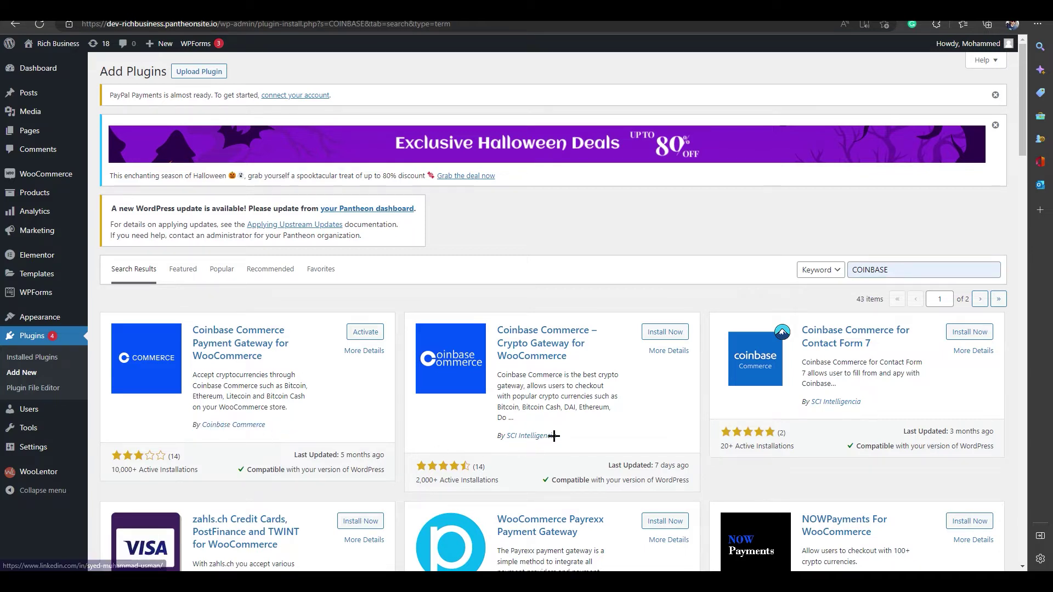
{"action": "left_click_drag", "start_coordinate": [556, 436], "coordinate": [497, 435]}
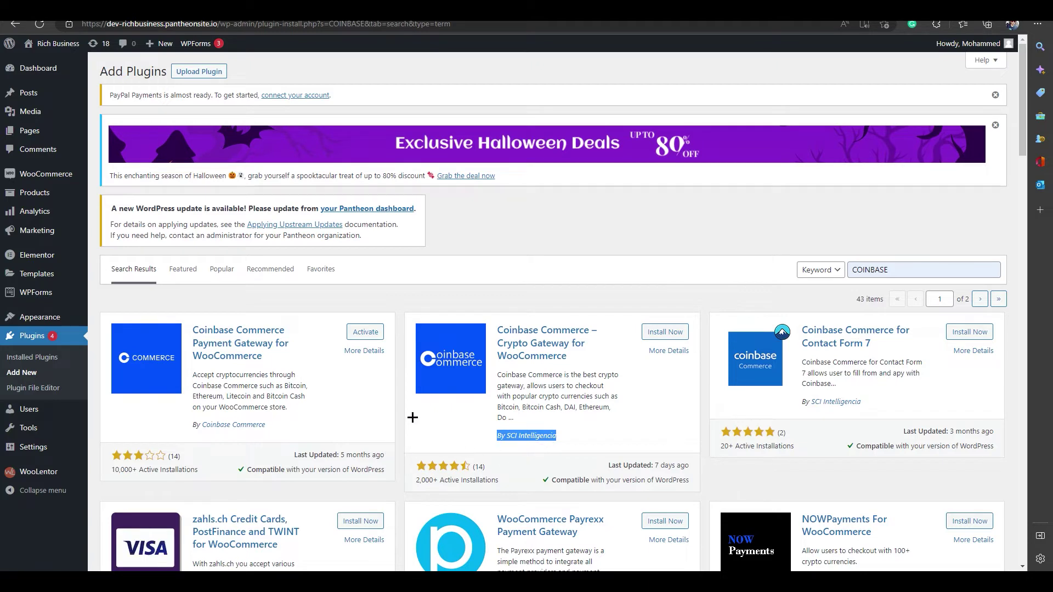
{"action": "left_click_drag", "start_coordinate": [282, 426], "coordinate": [196, 425]}
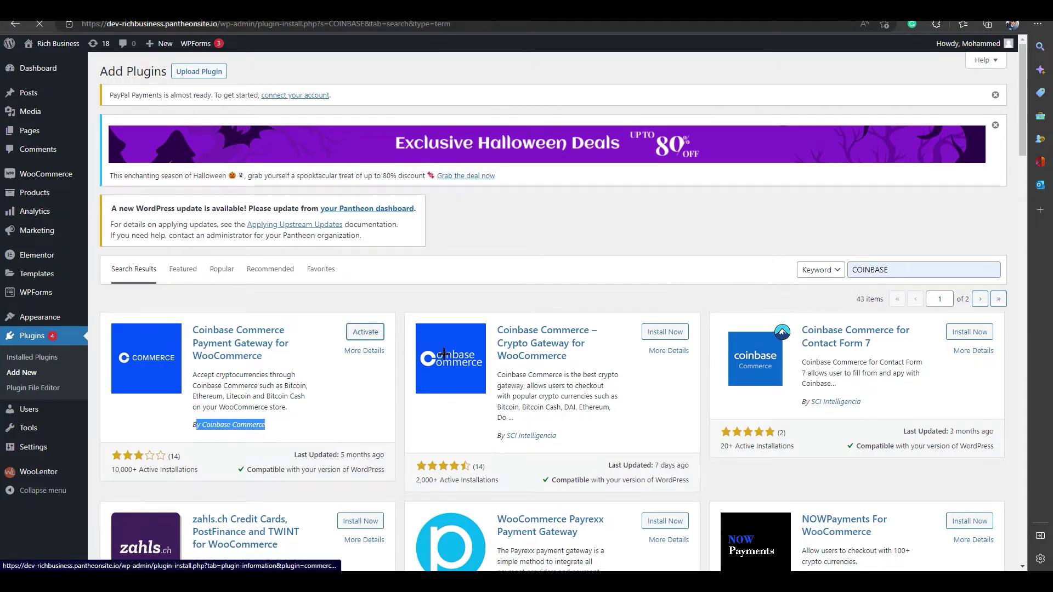
{"action": "left_click", "coordinate": [365, 327]}
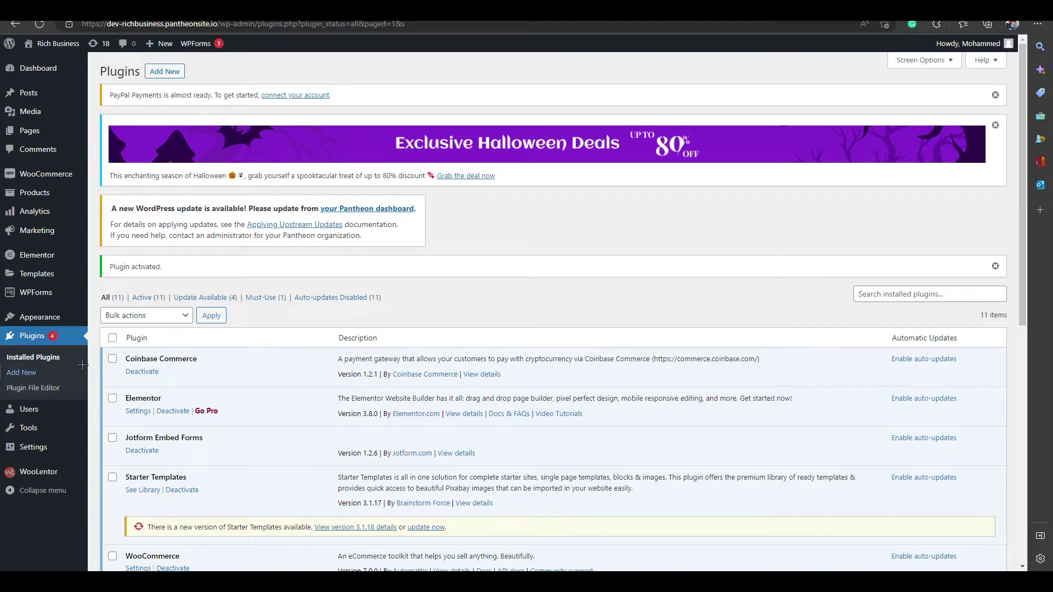
Open WooCommerce Settings on the Payments tab, where Coinbase is listed as enabled.
{"action": "mouse_move", "coordinate": [57, 177]}
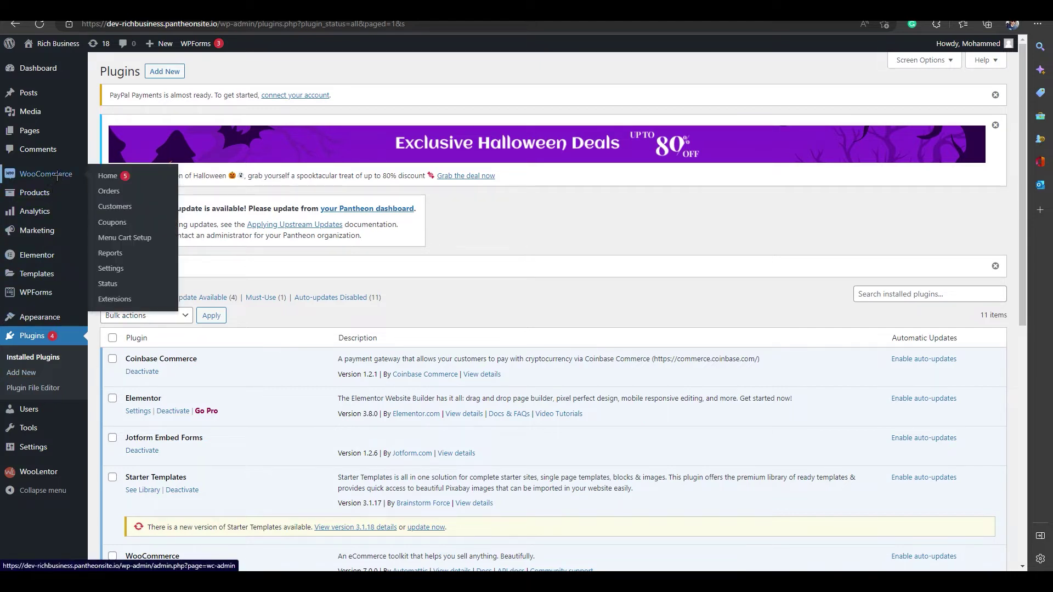
{"action": "left_click", "coordinate": [144, 271]}
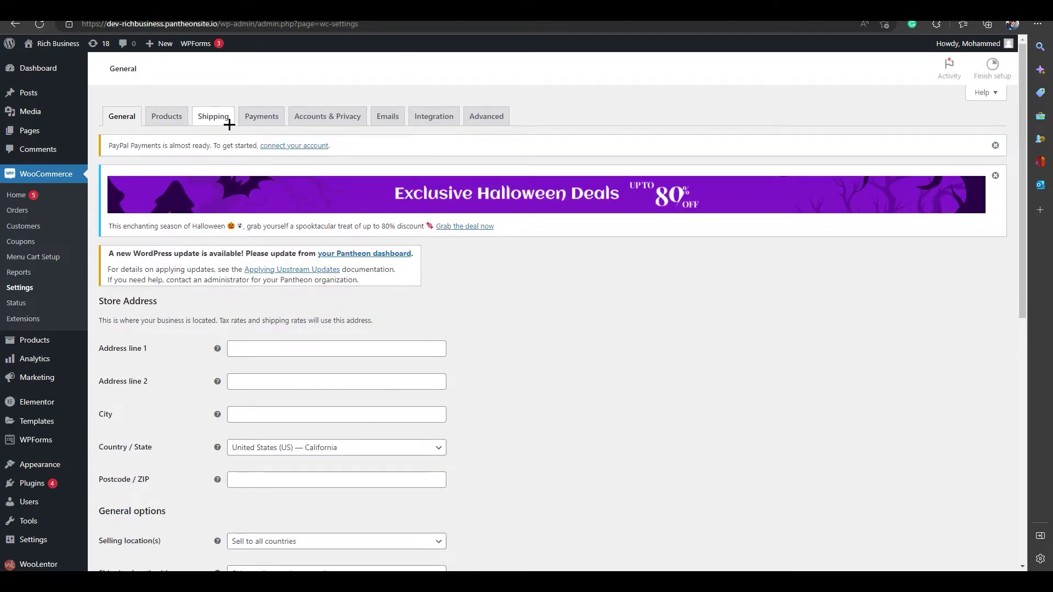
{"action": "left_click", "coordinate": [248, 139]}
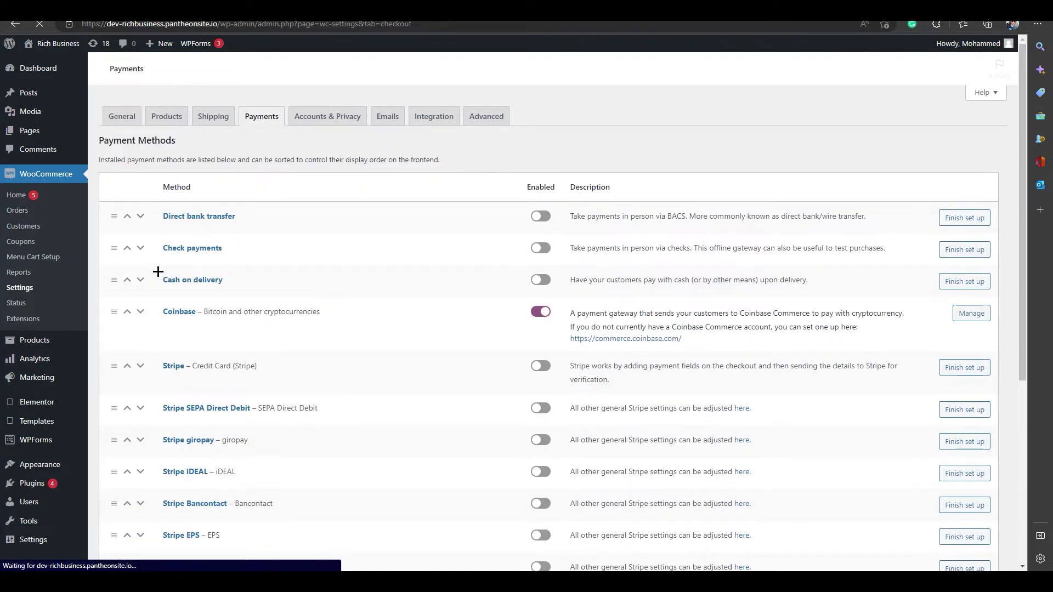
Find the Coinbase row in the payment methods list and open its Manage settings.
{"action": "left_click_drag", "start_coordinate": [155, 308], "coordinate": [345, 332]}
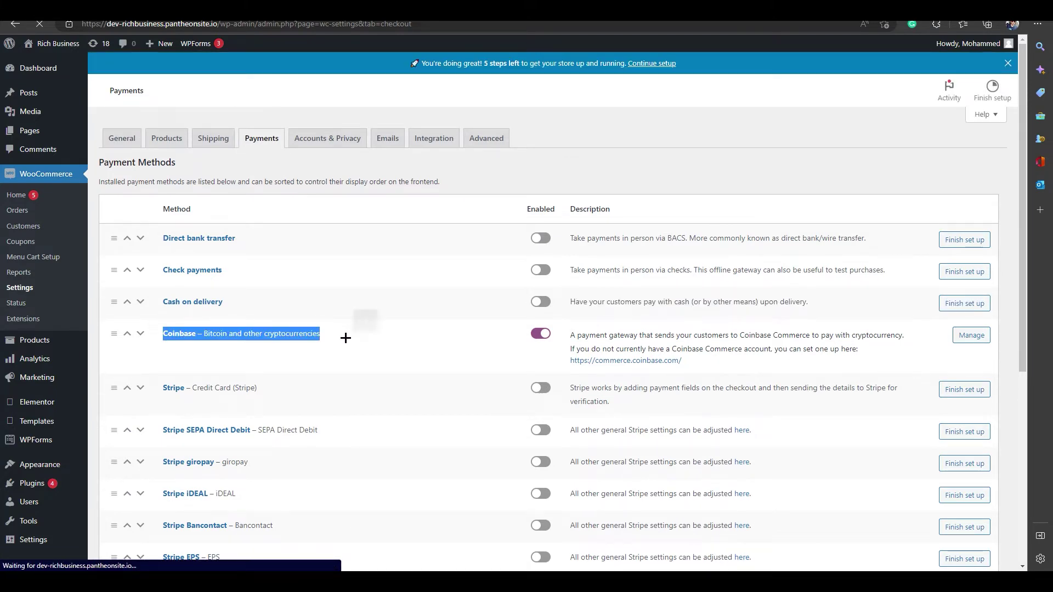
{"action": "scroll", "coordinate": [266, 512], "scroll_direction": "down", "scroll_amount": 1}
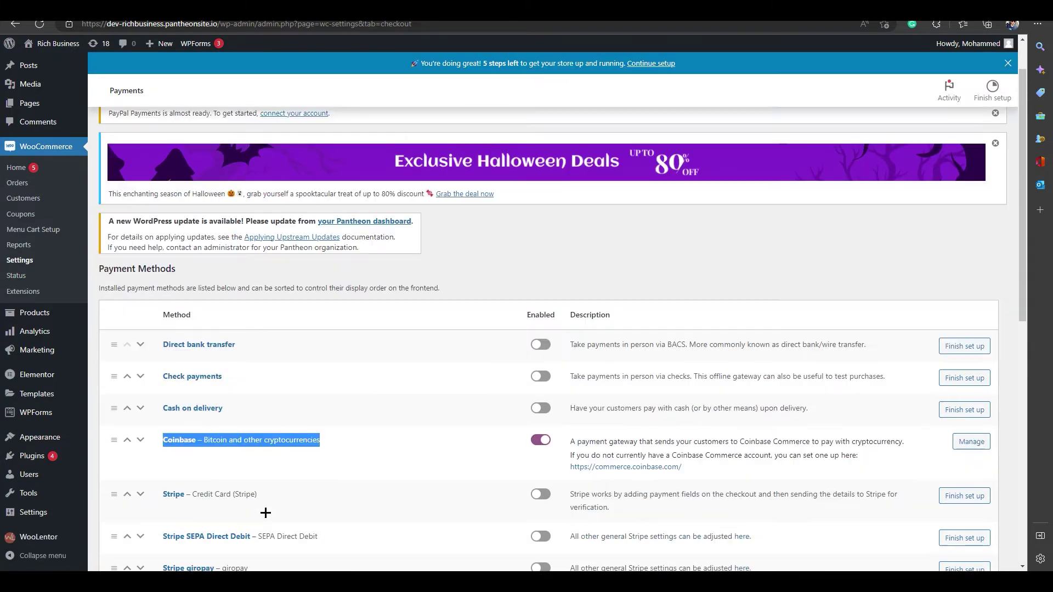
{"action": "scroll", "coordinate": [269, 350], "scroll_direction": "down", "scroll_amount": 2}
{"action": "scroll", "coordinate": [488, 371], "scroll_direction": "down", "scroll_amount": 2}
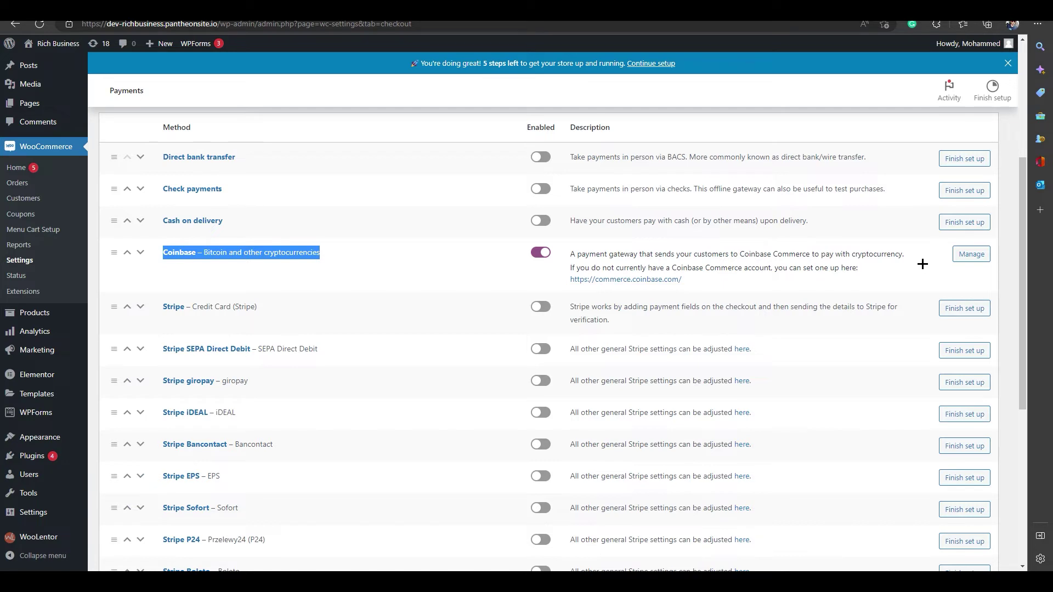
{"action": "left_click", "coordinate": [974, 255]}
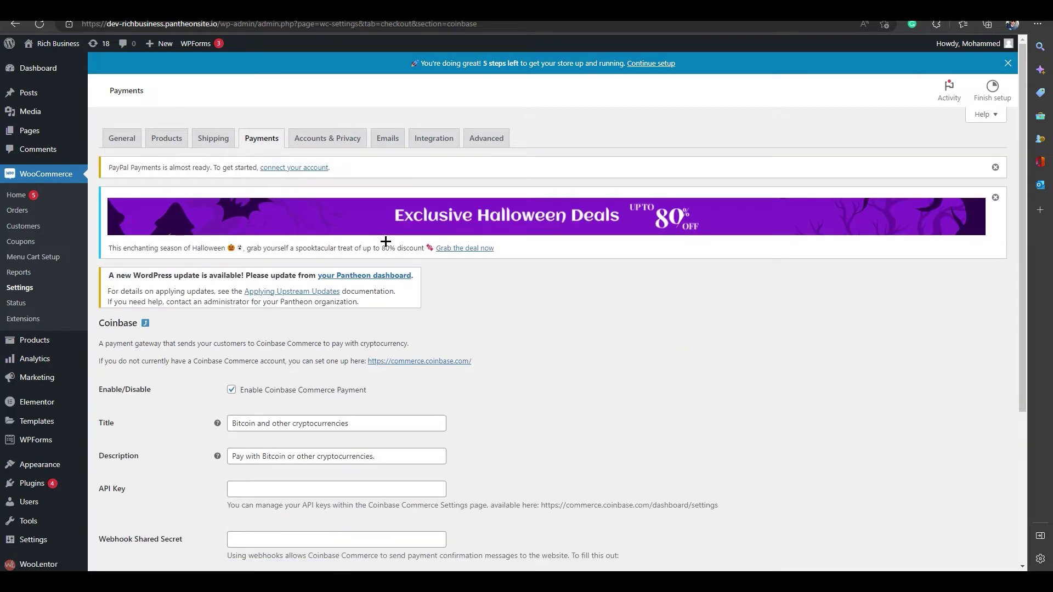
{"action": "scroll", "coordinate": [335, 289], "scroll_direction": "down", "scroll_amount": 4}
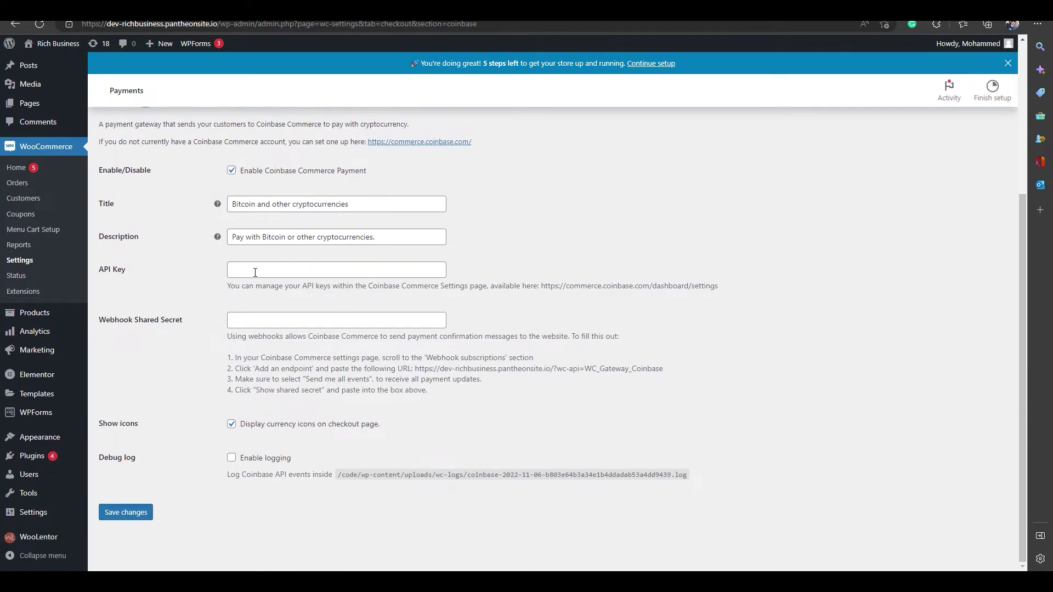
{"action": "left_click_drag", "start_coordinate": [117, 270], "coordinate": [97, 273]}
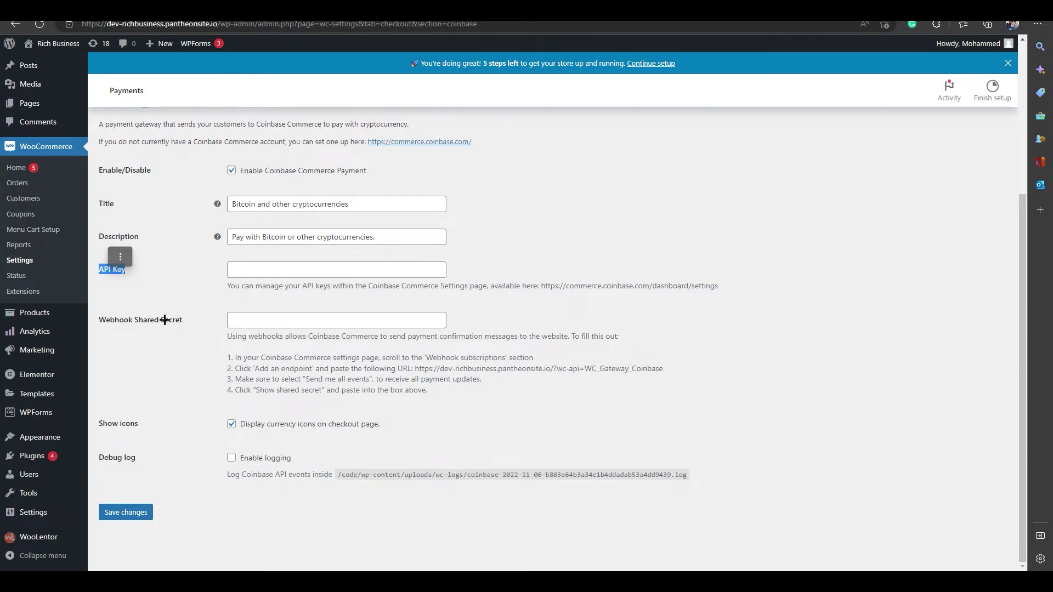
{"action": "left_click_drag", "start_coordinate": [183, 320], "coordinate": [101, 320]}
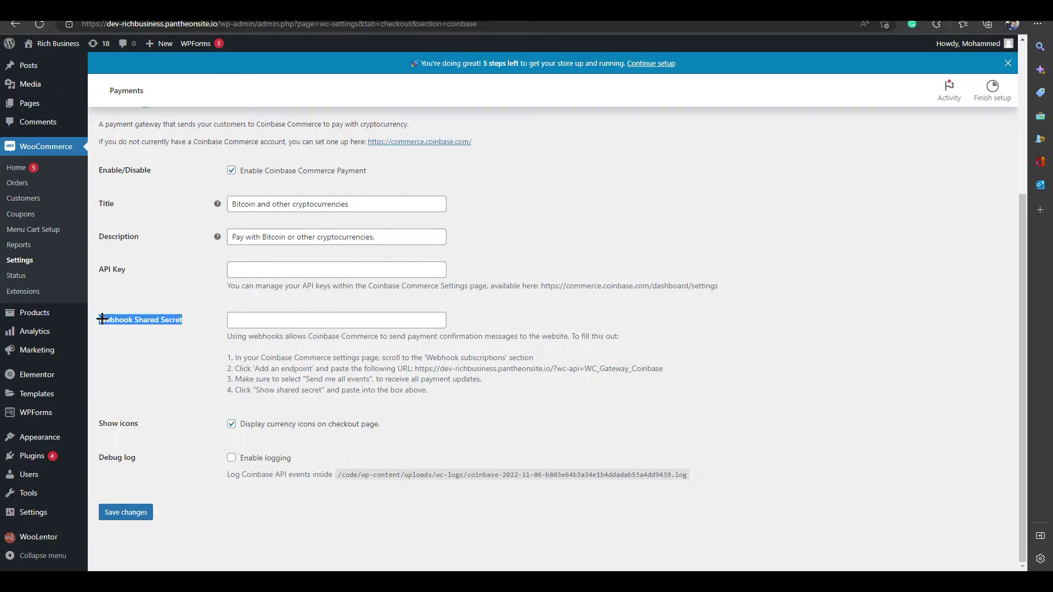
{"action": "left_click", "coordinate": [647, 183]}
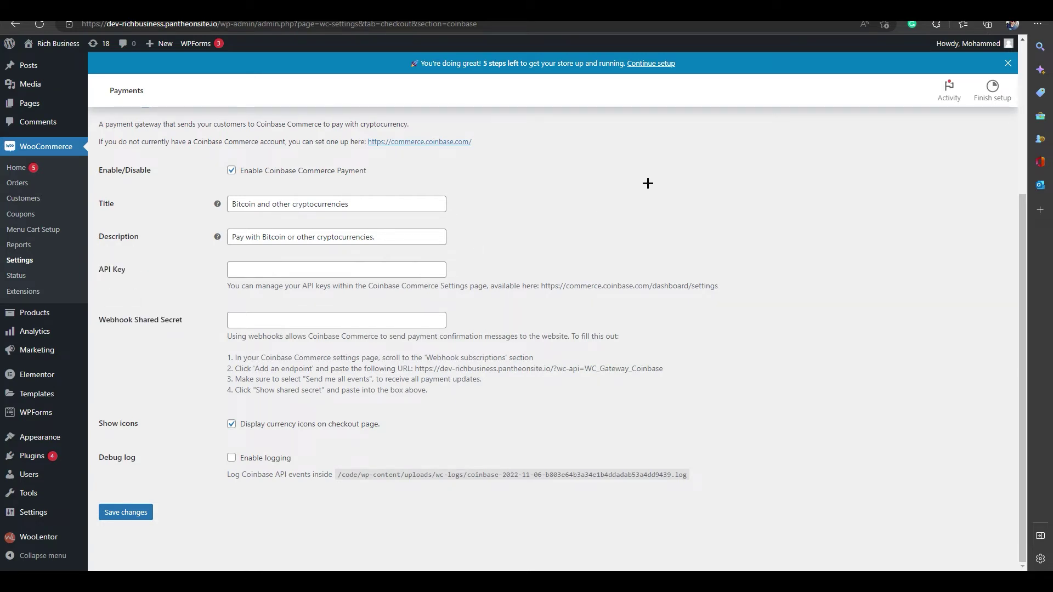
{"action": "mouse_move", "coordinate": [122, 271]}
{"action": "left_mouse_down"}
{"action": "mouse_move", "coordinate": [104, 271]}
{"action": "mouse_move", "coordinate": [126, 273]}
{"action": "left_mouse_up"}
{"action": "left_click", "coordinate": [129, 273]}
{"action": "scroll", "coordinate": [564, 271], "scroll_direction": "up", "scroll_amount": 3}
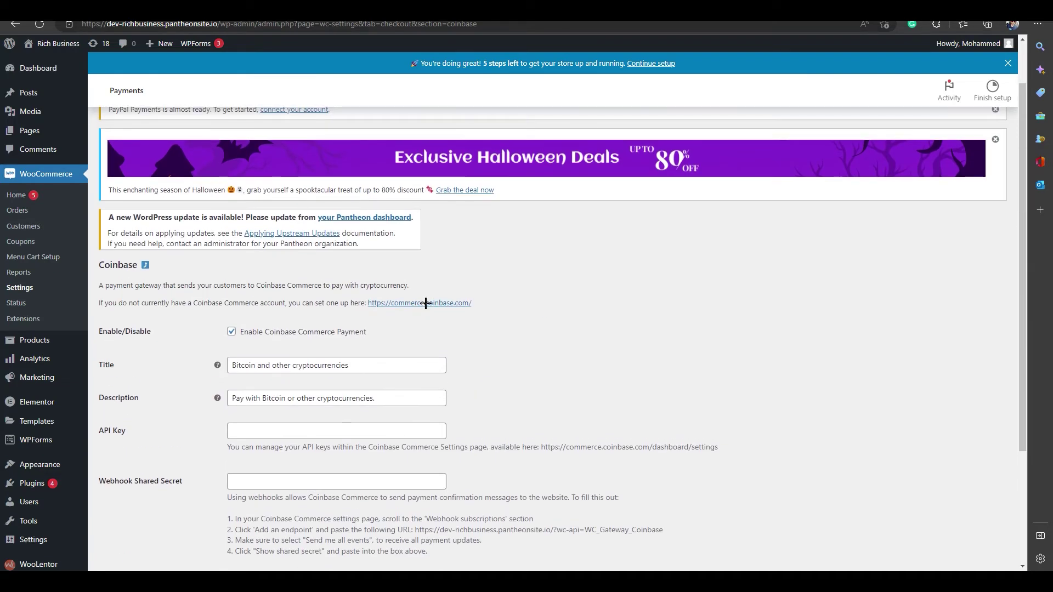
{"action": "left_click", "coordinate": [372, 303]}
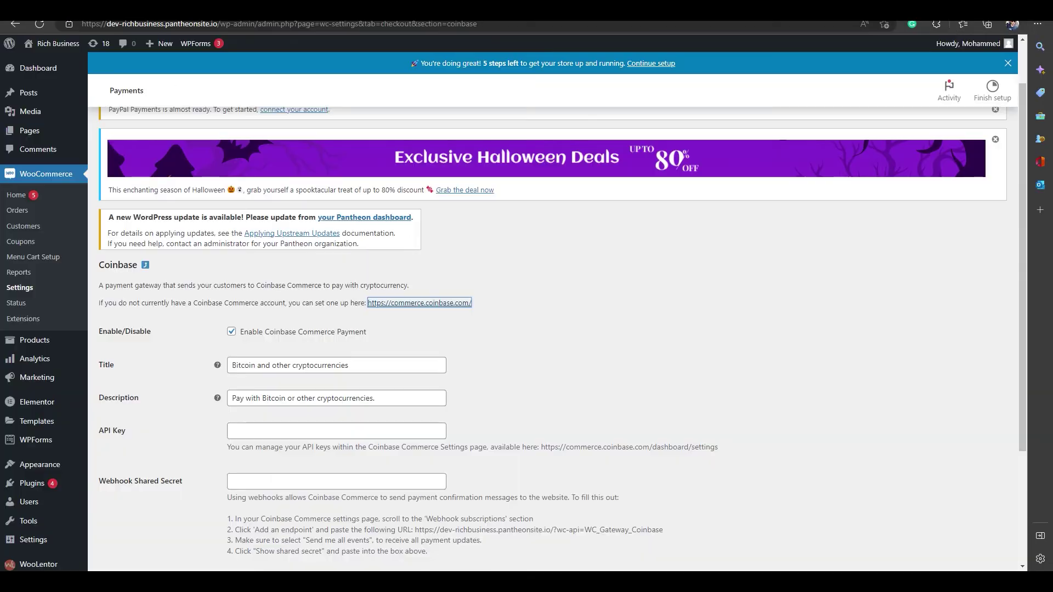
Copy the Coinbase Commerce dashboard settings URL from the API Key help text.
{"action": "scroll", "coordinate": [472, 355], "scroll_direction": "down", "scroll_amount": 3}
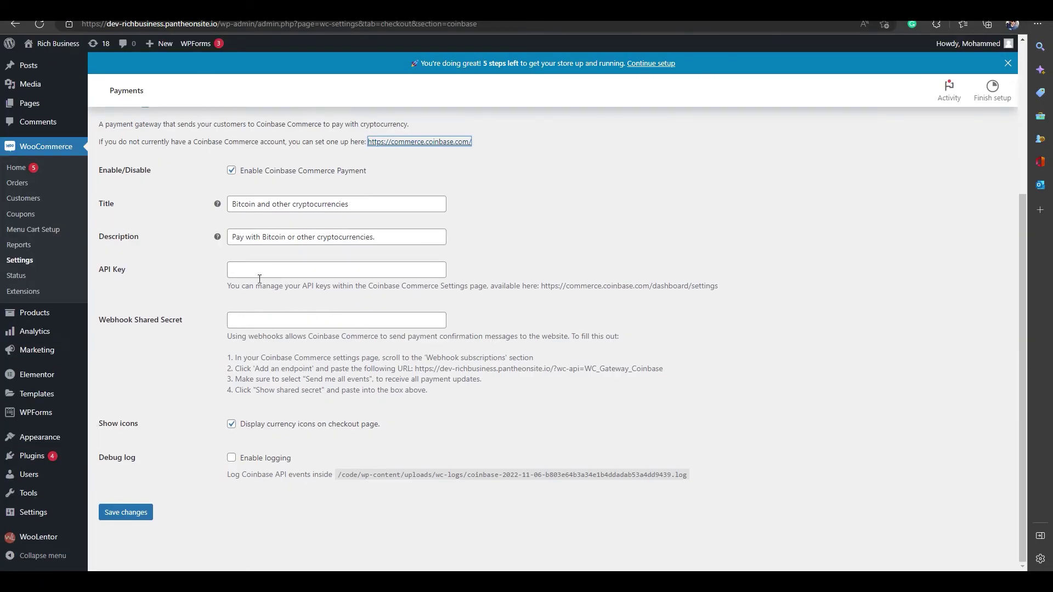
{"action": "left_click_drag", "start_coordinate": [226, 287], "coordinate": [418, 289]}
{"action": "left_click", "coordinate": [378, 294]}
{"action": "left_click_drag", "start_coordinate": [542, 286], "coordinate": [718, 287]}
{"action": "right_click", "coordinate": [698, 292]}
{"action": "left_click", "coordinate": [715, 304]}
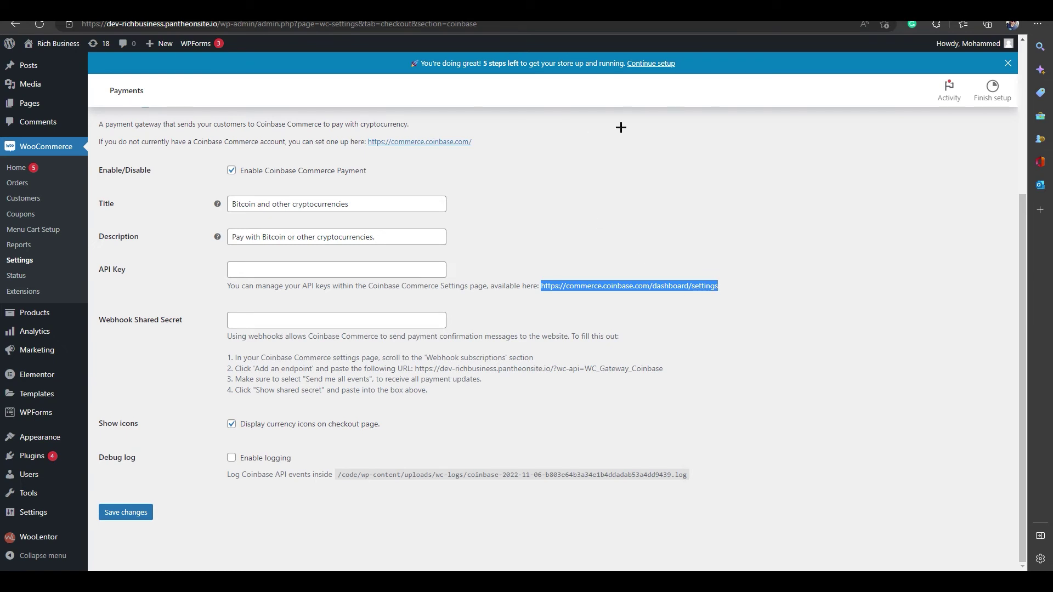
{"action": "left_click", "coordinate": [624, 125]}
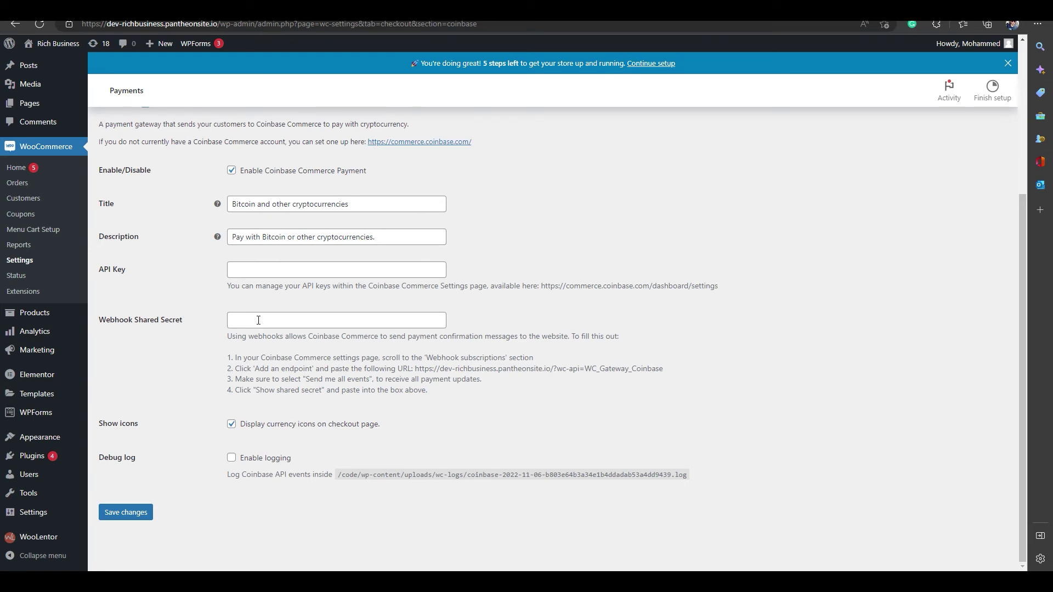
{"action": "left_click_drag", "start_coordinate": [181, 322], "coordinate": [99, 320]}
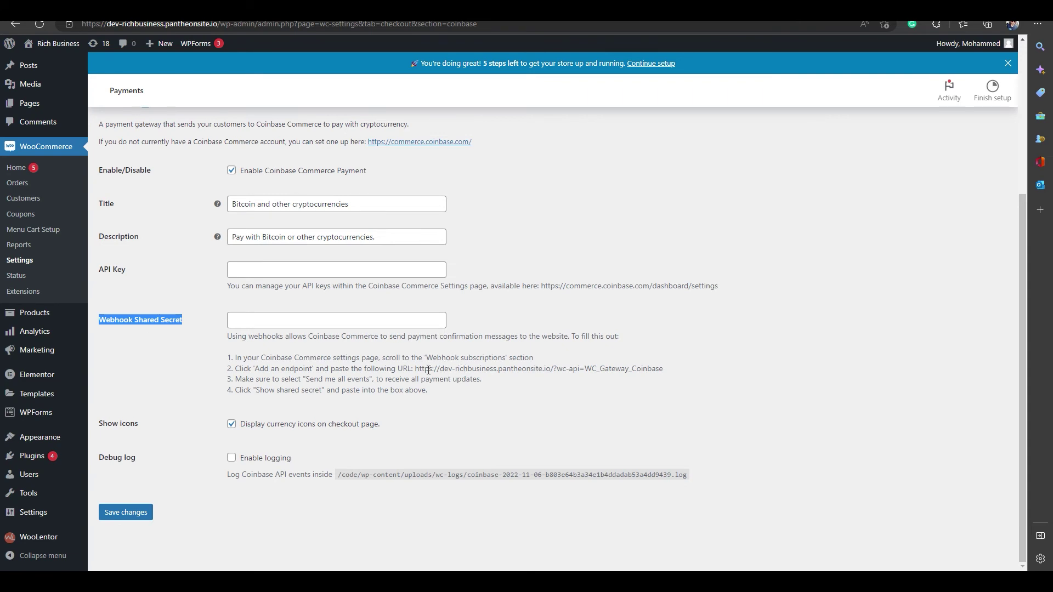
{"action": "left_click_drag", "start_coordinate": [415, 369], "coordinate": [675, 368]}
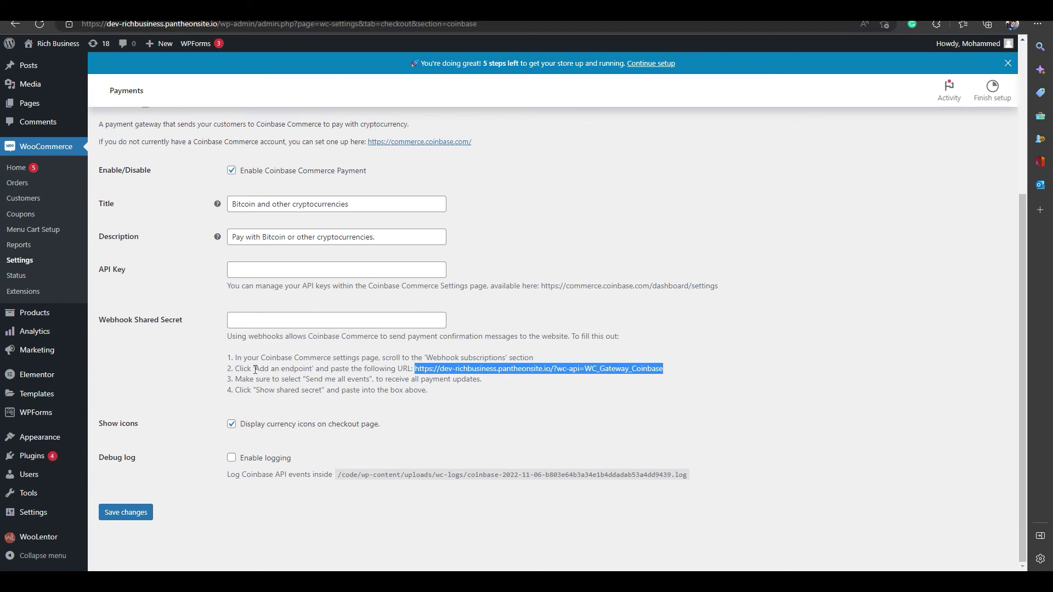
{"action": "left_click_drag", "start_coordinate": [235, 359], "coordinate": [498, 407]}
{"action": "left_click", "coordinate": [498, 407]}
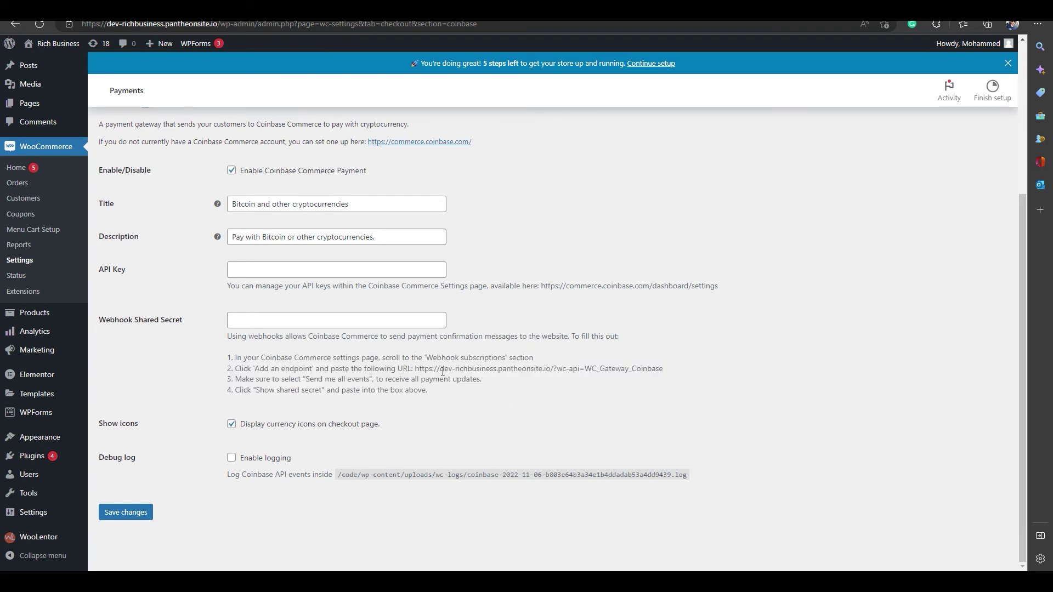
{"action": "left_click_drag", "start_coordinate": [636, 368], "coordinate": [379, 368]}
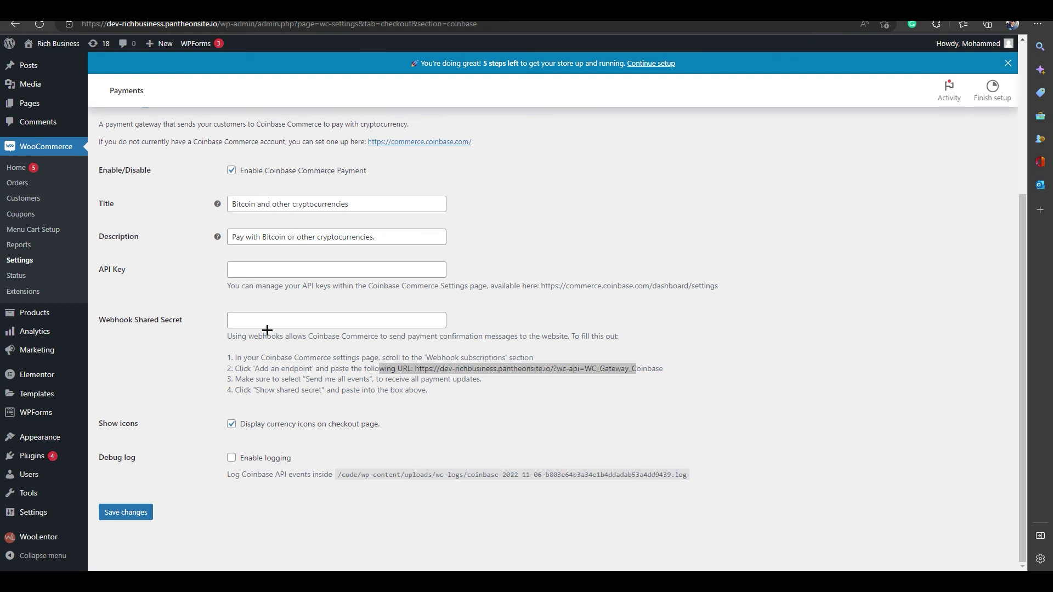
{"action": "left_click_drag", "start_coordinate": [232, 357], "coordinate": [463, 404]}
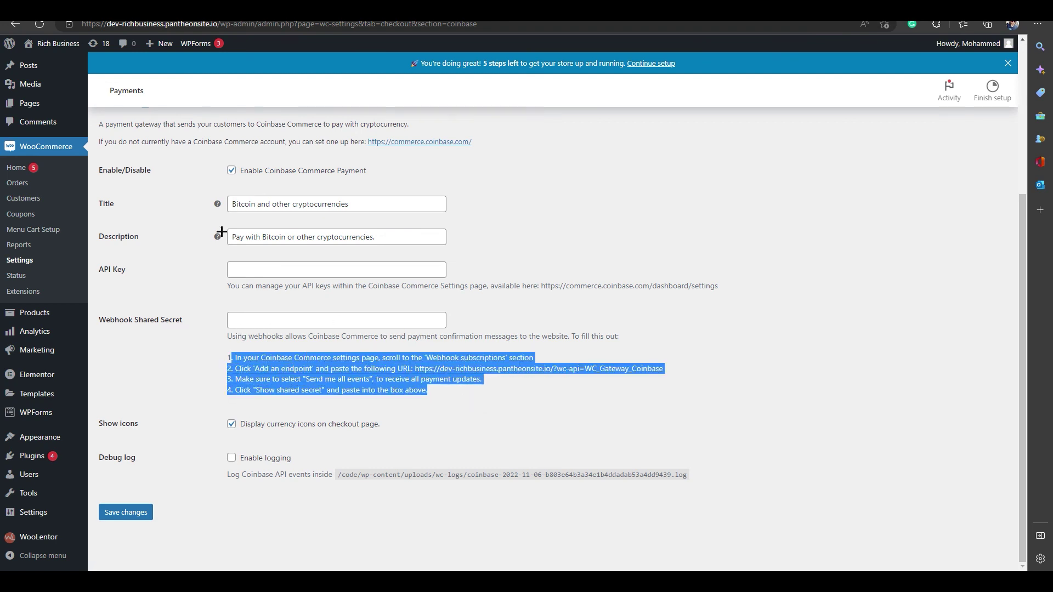
{"action": "left_click_drag", "start_coordinate": [225, 282], "coordinate": [736, 287]}
{"action": "left_click", "coordinate": [682, 291]}
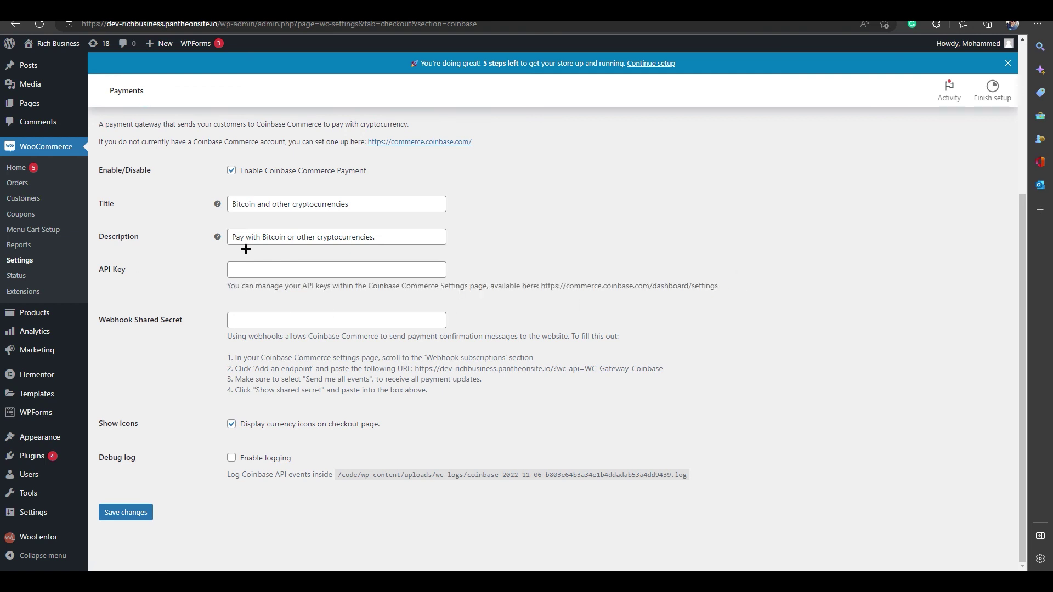